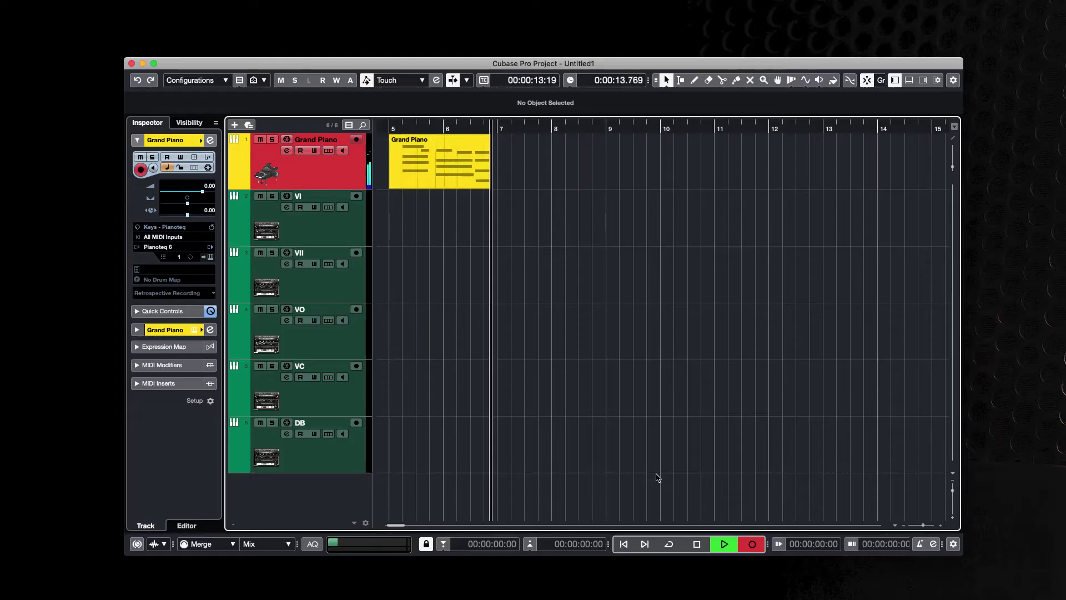
Step: Record successive parts on the VI, VII and VO tracks, starting from bar 5
key(space)
click(422, 210)
key(KP_Multiply)
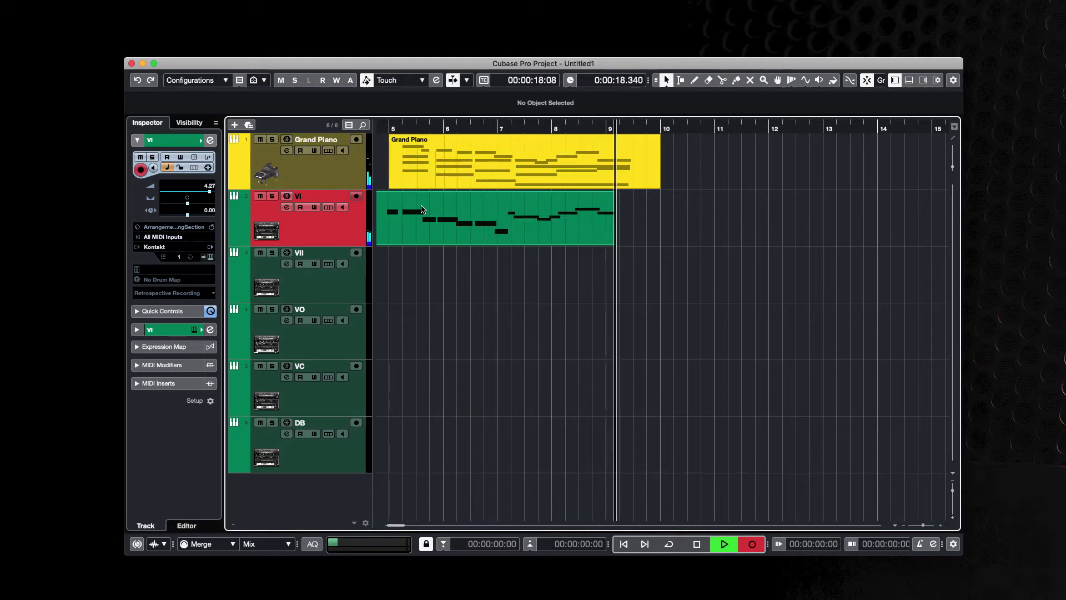
key(space)
key(Down)
key(KP_Multiply)
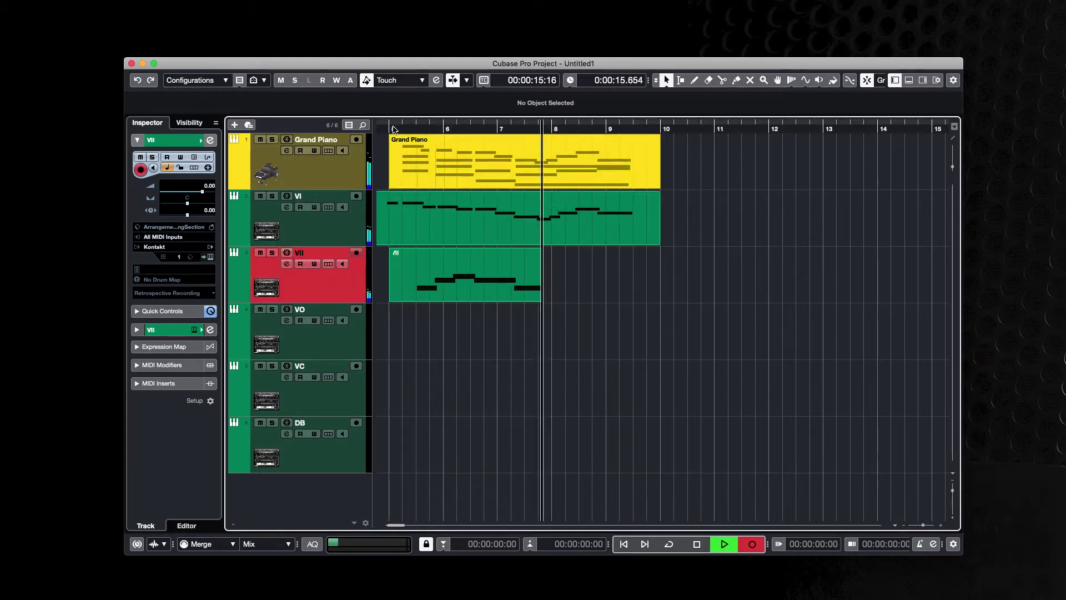
key(space)
click(318, 352)
click(394, 130)
key(KP_Multiply)
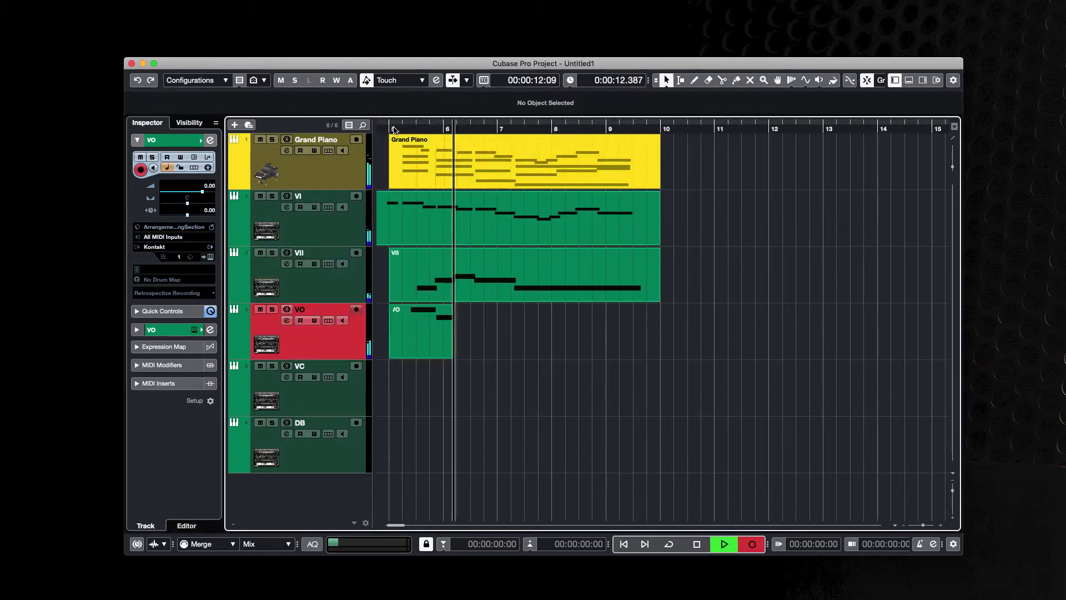
key(space)
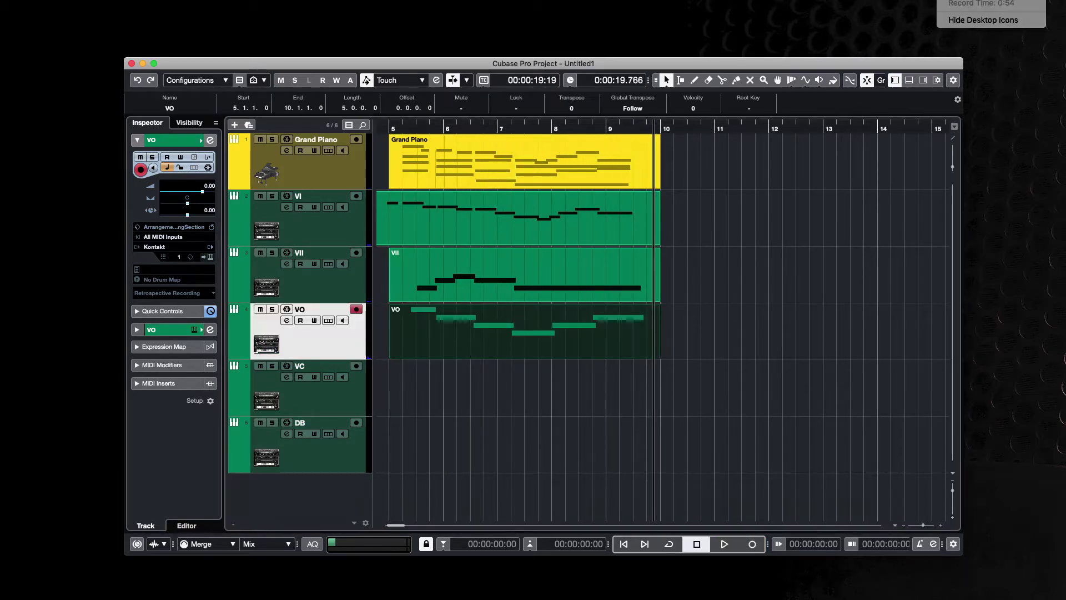
Step: Change the MIDI channel of the low notes and the notes near bar 5, and set three upper notes to channel 2
drag(191, 362, 314, 278)
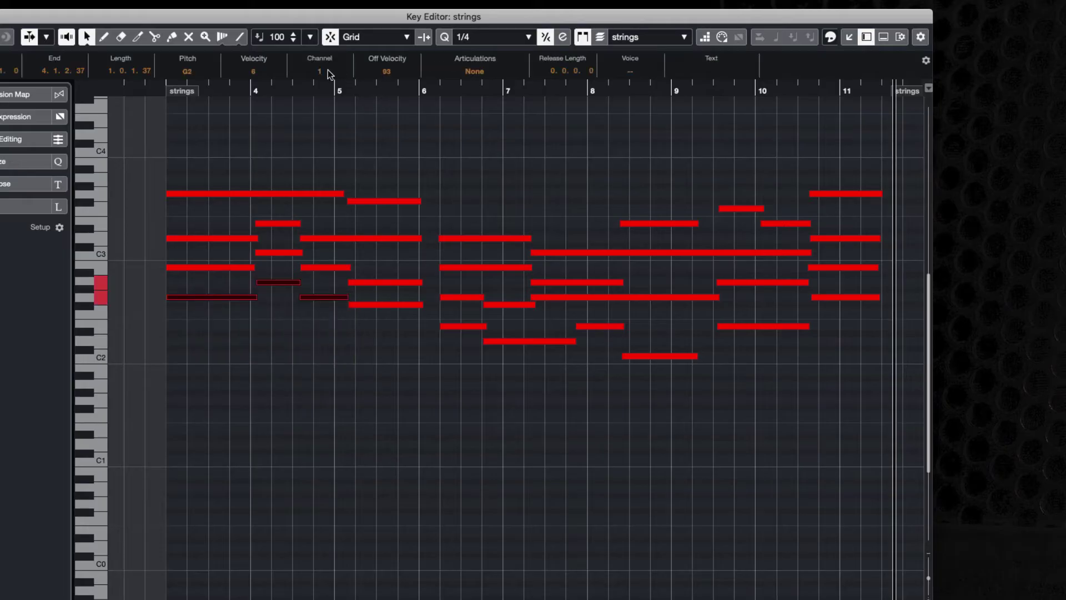
click(320, 71)
key(Return)
drag(374, 335, 513, 490)
drag(342, 308, 444, 332)
click(320, 71)
key(Return)
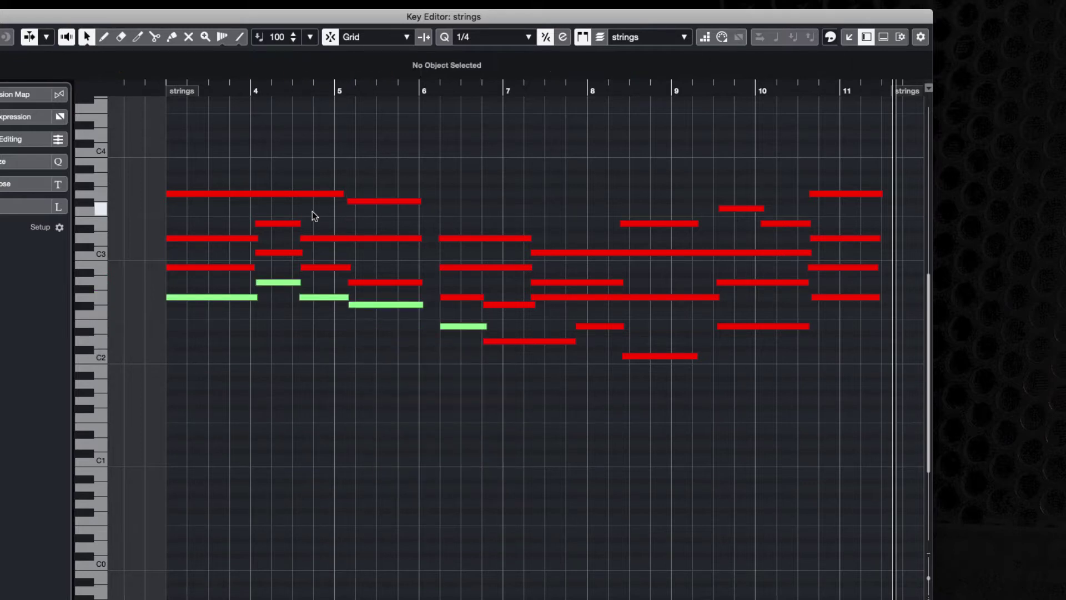
drag(253, 215, 362, 244)
click(325, 73)
key(Return)
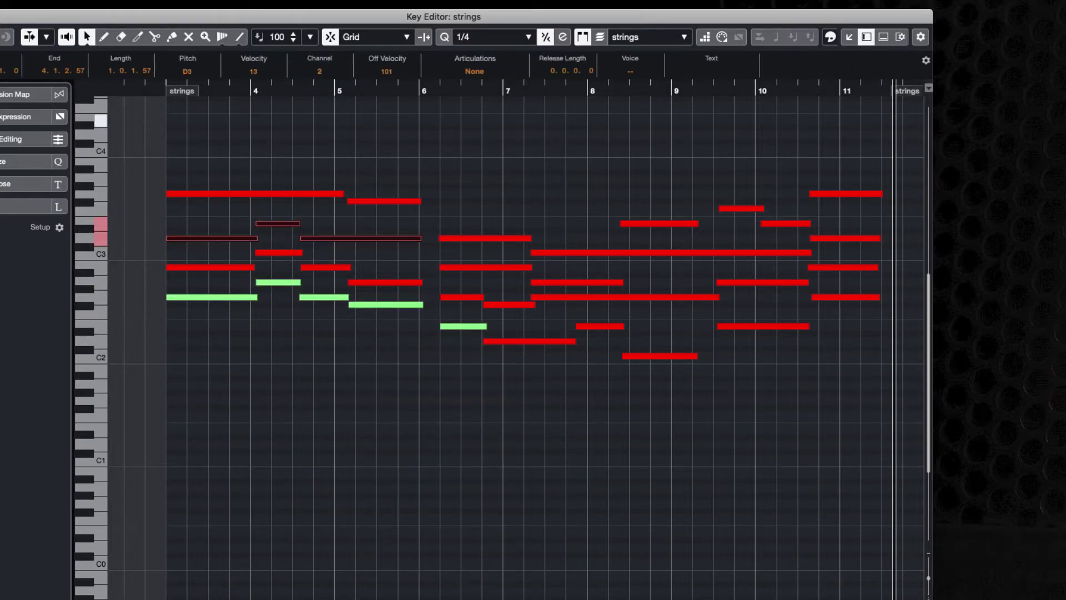
Step: Set the two B2 notes and a single red note to MIDI channel 4
drag(222, 261, 312, 270)
click(320, 71)
text(4)
key(Return)
click(281, 253)
click(320, 71)
text(4)
key(Return)
Step: Put two later notes on channel 2 and three lower notes on channel 4
drag(485, 209, 567, 254)
click(322, 72)
text(2)
key(Return)
drag(536, 379, 654, 304)
click(320, 71)
text(4)
key(Return)
click(352, 358)
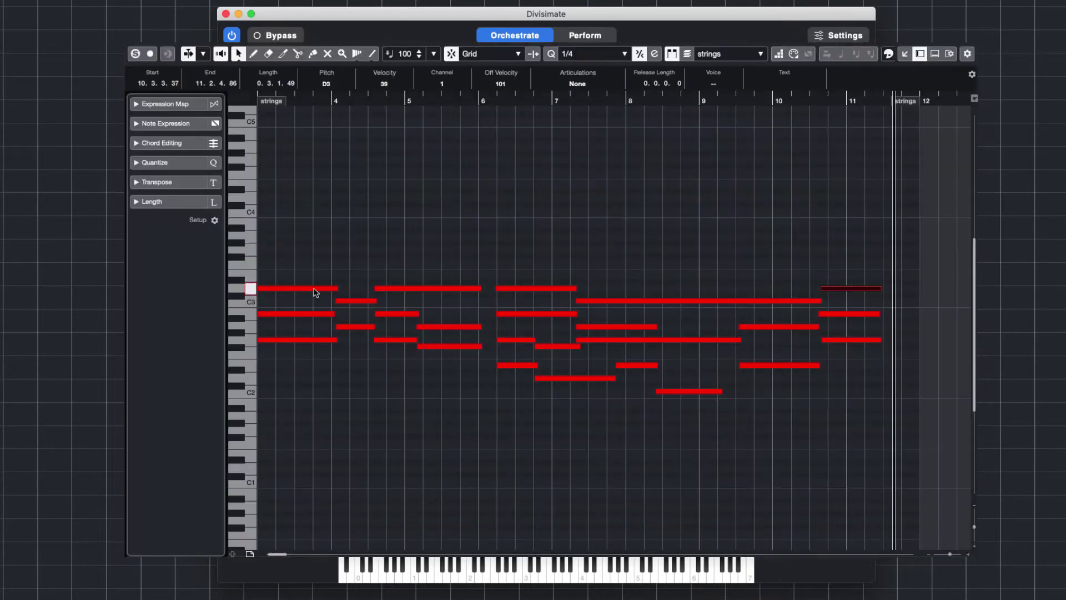
Step: Delete two groups of low red notes from the strings part in the Key Editor
drag(303, 327, 418, 396)
key(Delete)
drag(475, 358, 819, 398)
key(Delete)
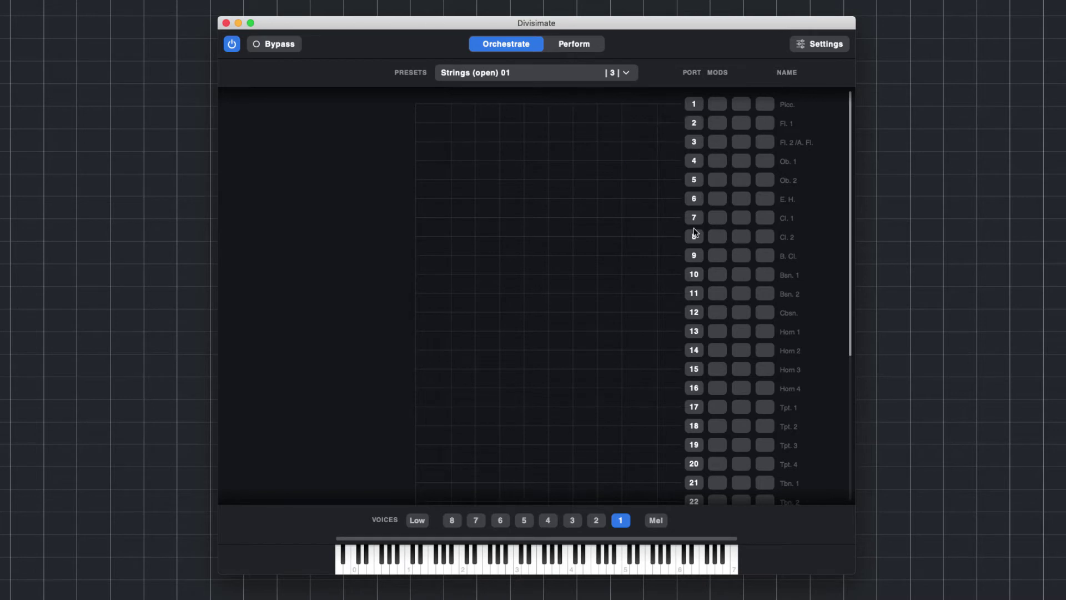
scroll(702, 322, down, 10)
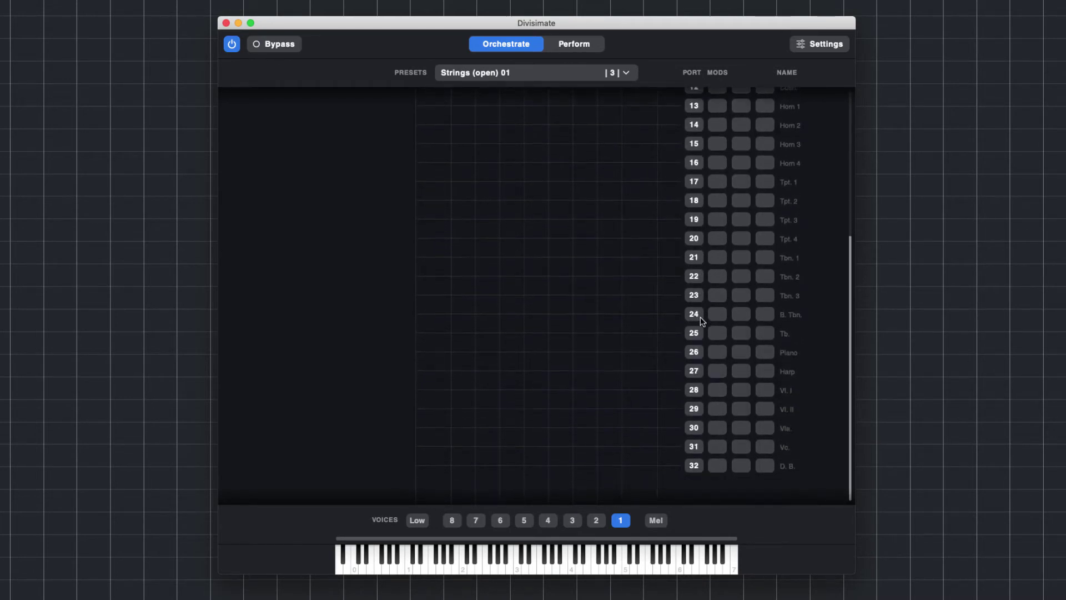
scroll(702, 321, up, 10)
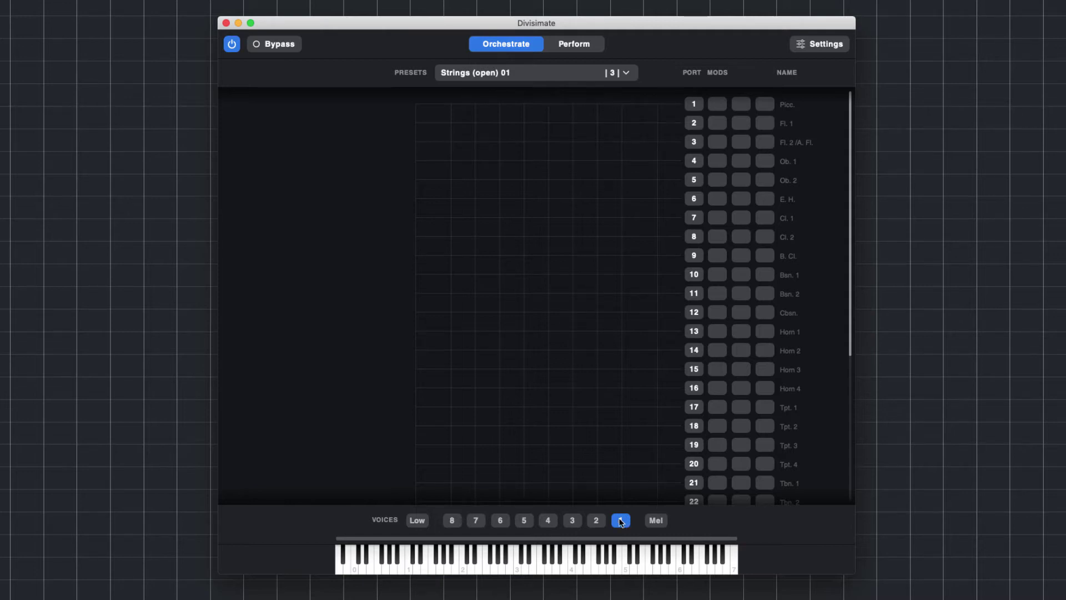
Step: Split chords into three voices after trying two and eight voices
click(573, 522)
click(575, 522)
click(456, 520)
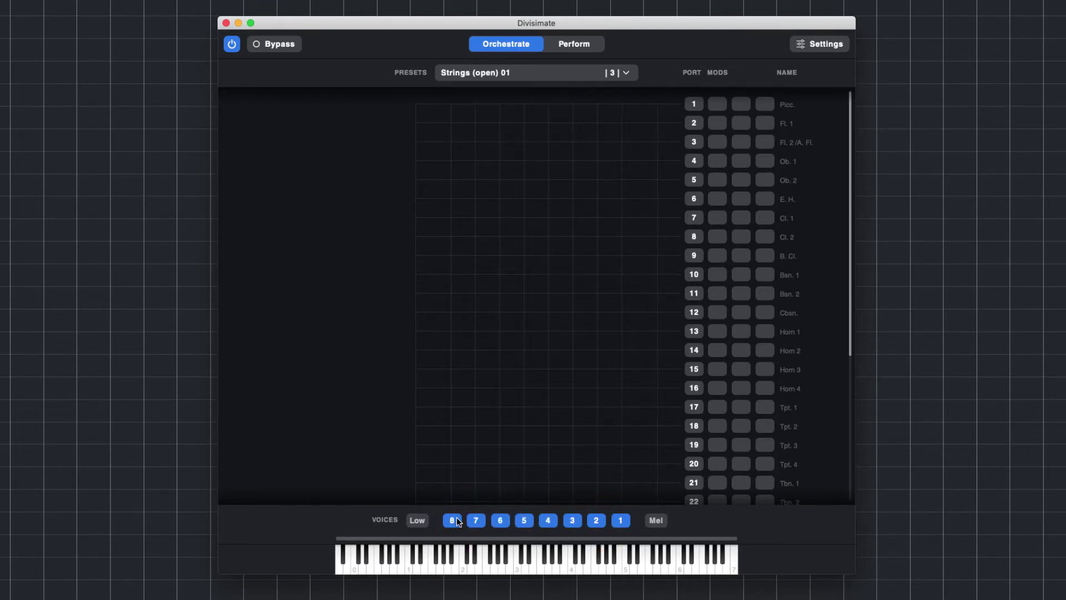
click(574, 520)
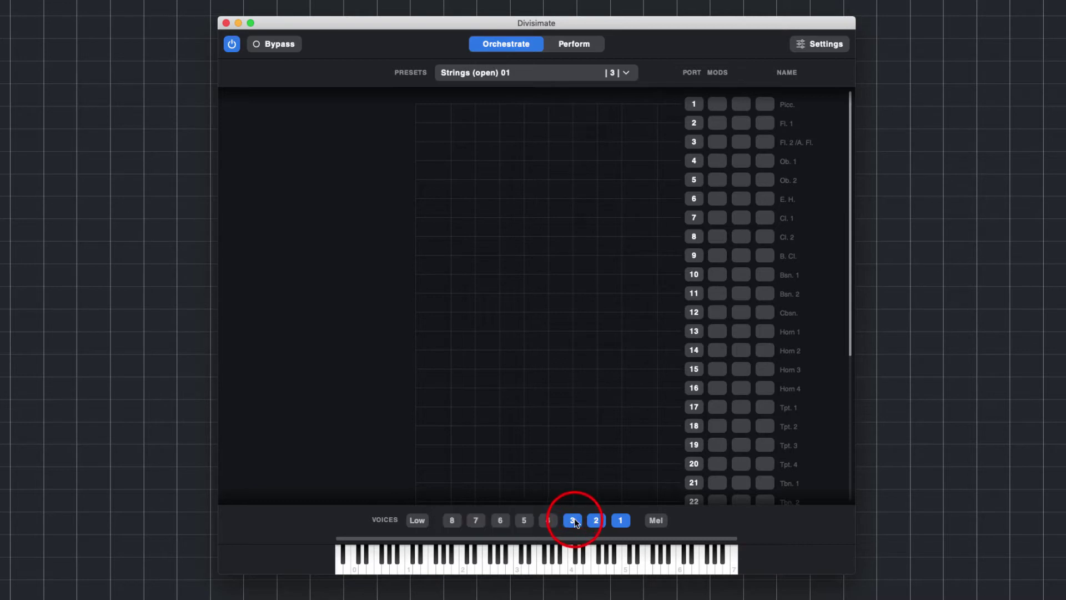
Step: Try the melody voice, then enable a Low voice limited to the bottom keys
click(660, 522)
drag(684, 537, 600, 546)
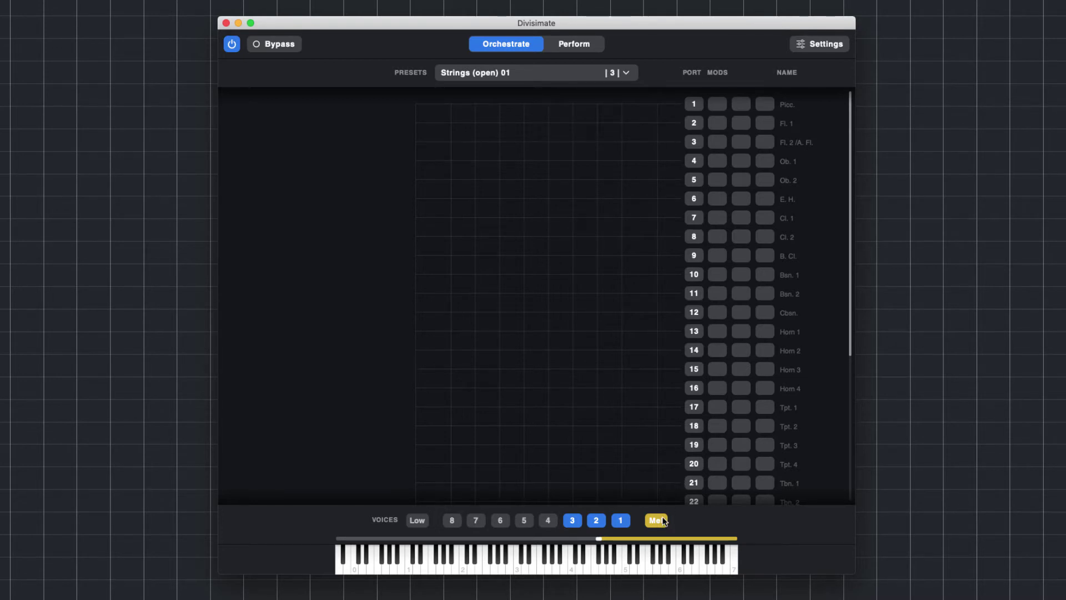
click(657, 521)
click(418, 521)
drag(356, 539, 463, 539)
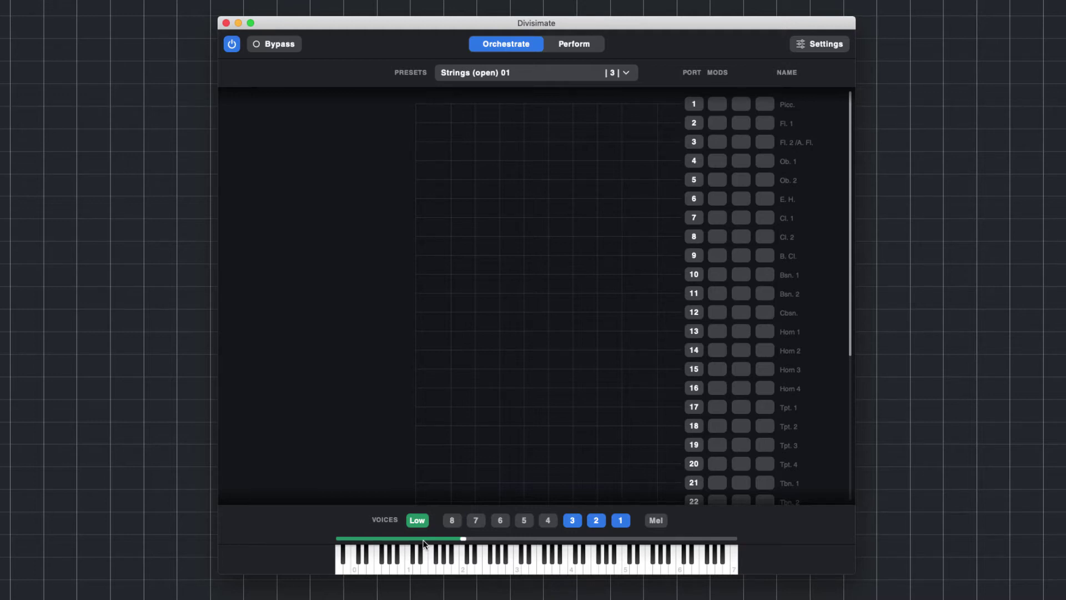
Step: Disable Low and route voice 1 to Picc., voice 2 to Fl. 2/A. Fl., voice 3 to Fl. 1
click(417, 522)
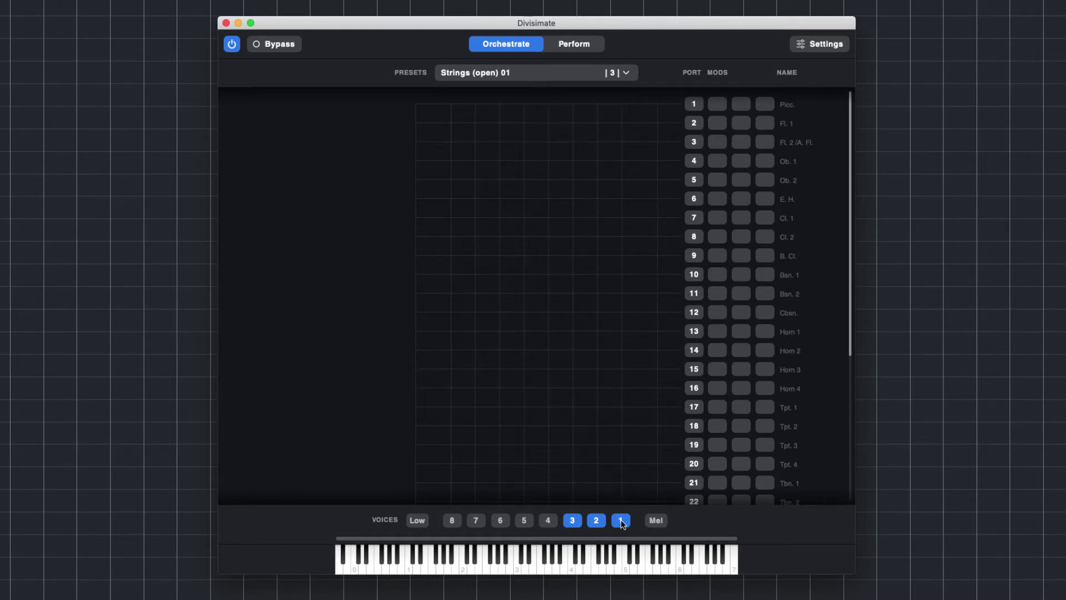
click(623, 105)
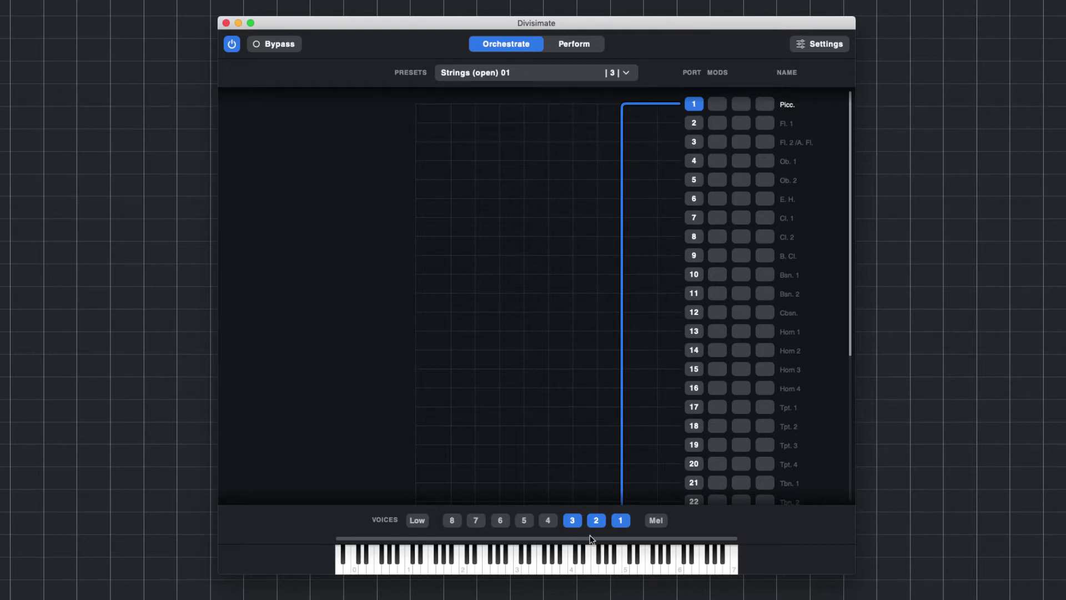
click(598, 123)
click(597, 141)
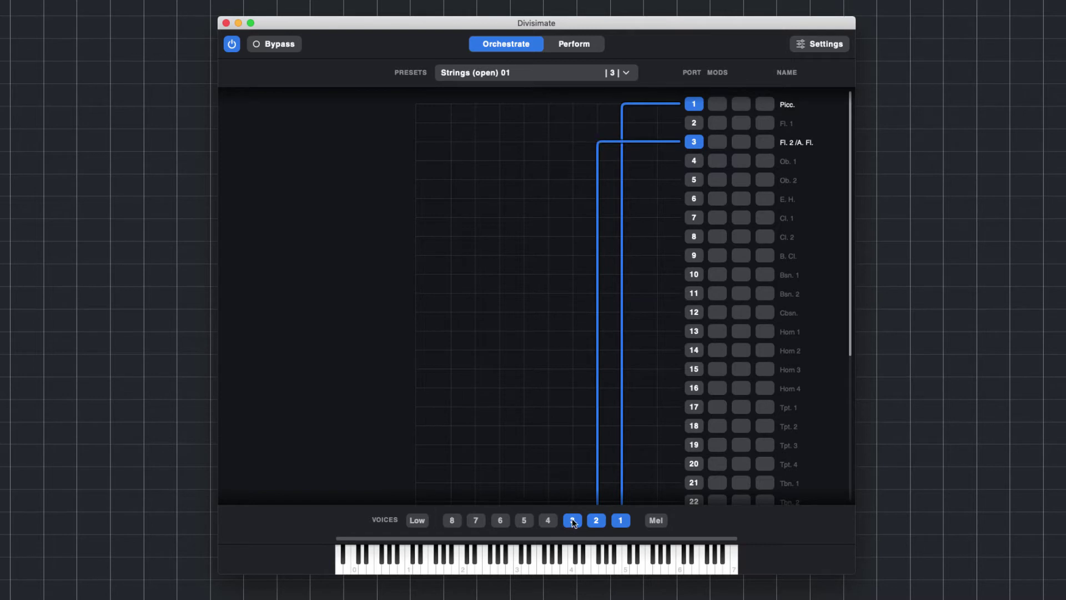
click(574, 123)
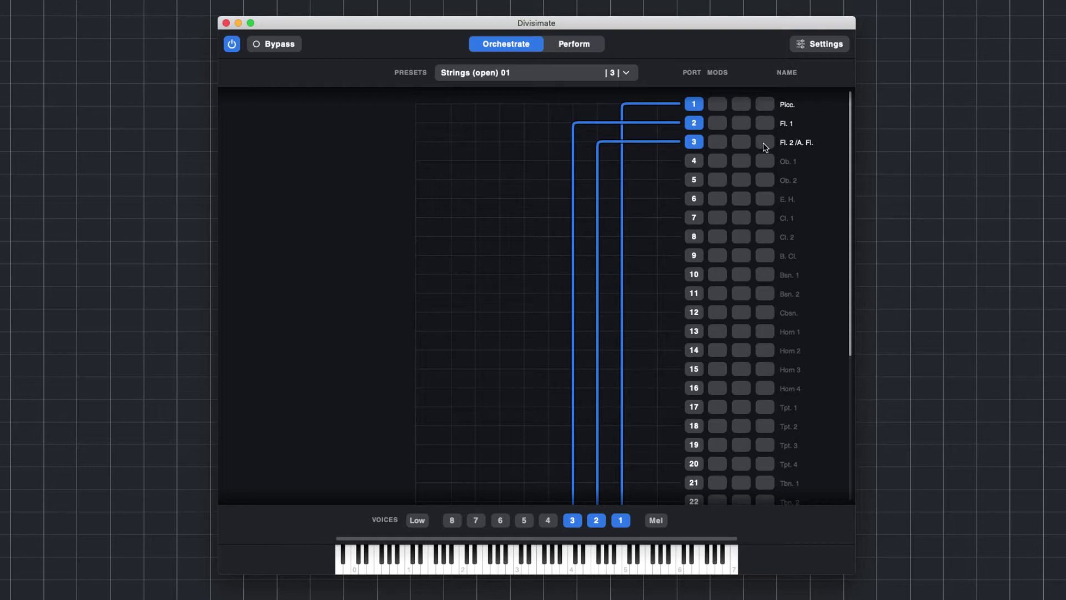
Step: Add a +12 semitone transposer to the Fl. 1 port
click(722, 127)
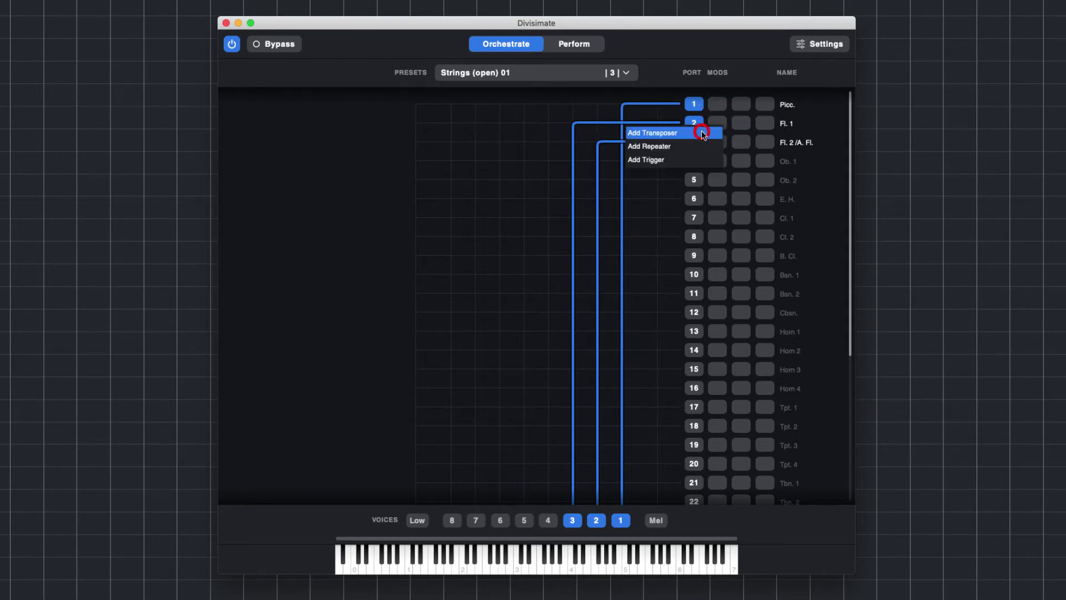
click(716, 134)
click(536, 291)
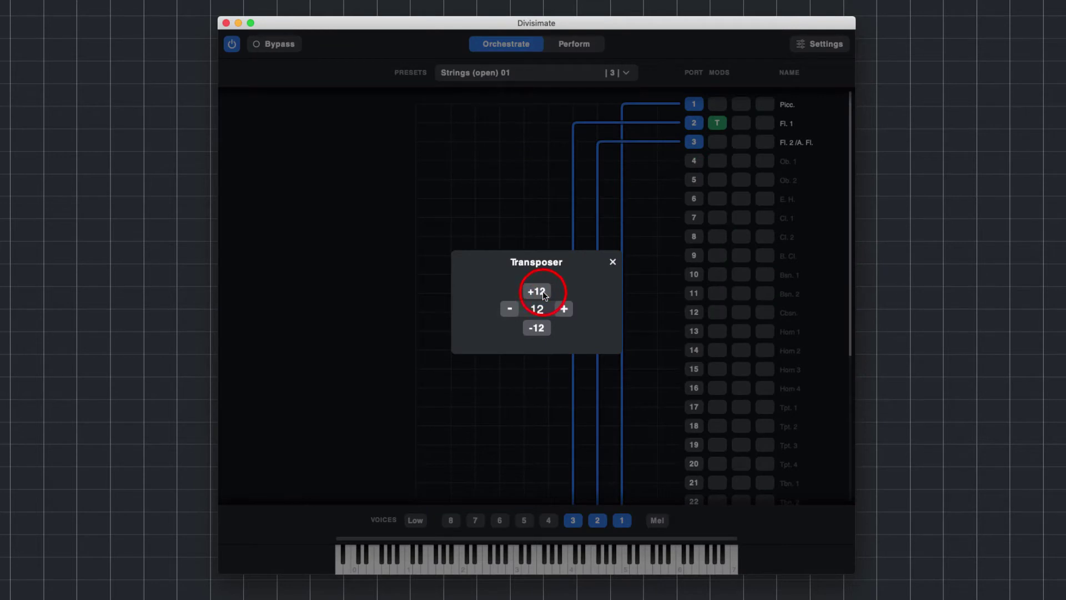
click(613, 262)
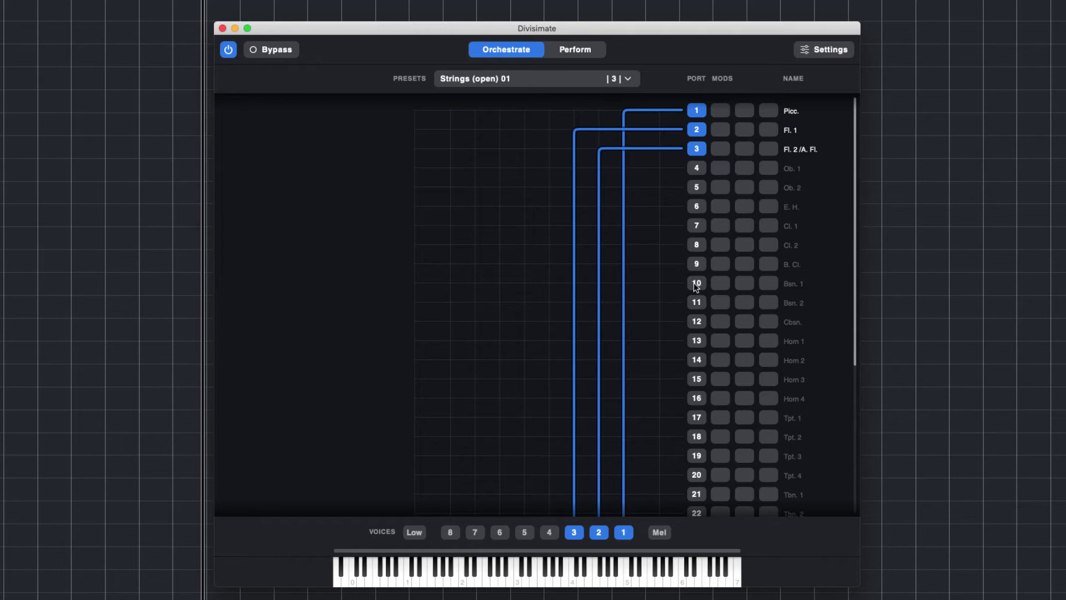
Step: Route voice 3 to Bsn. 1, voice 2 to Cl. 1 and Cl. 2, voice 1 to E. H. and Ob. 2
click(627, 285)
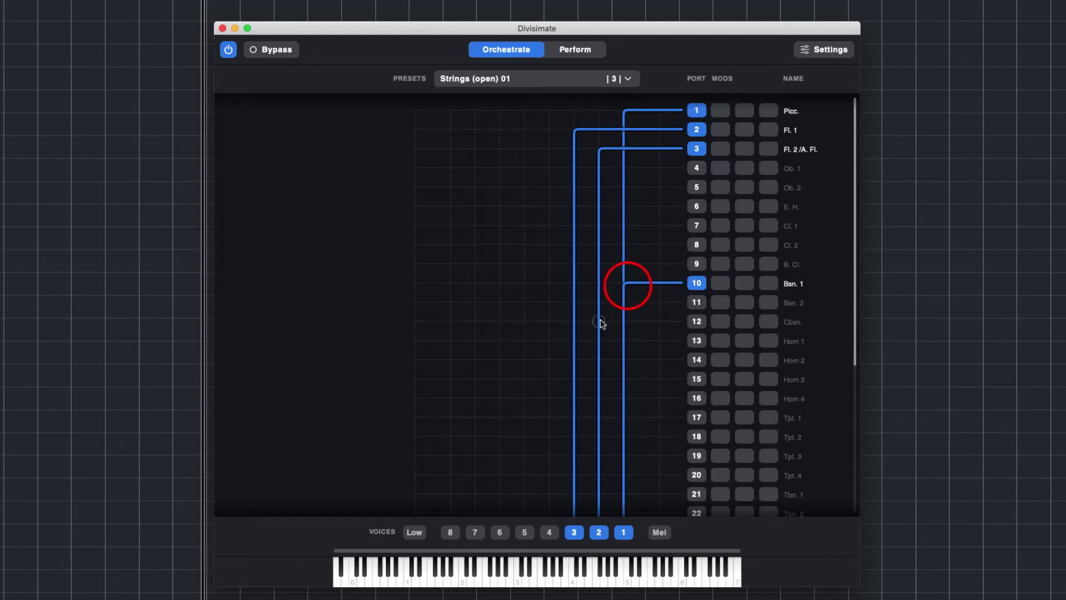
click(574, 284)
click(623, 284)
click(599, 245)
click(598, 225)
click(618, 207)
click(620, 187)
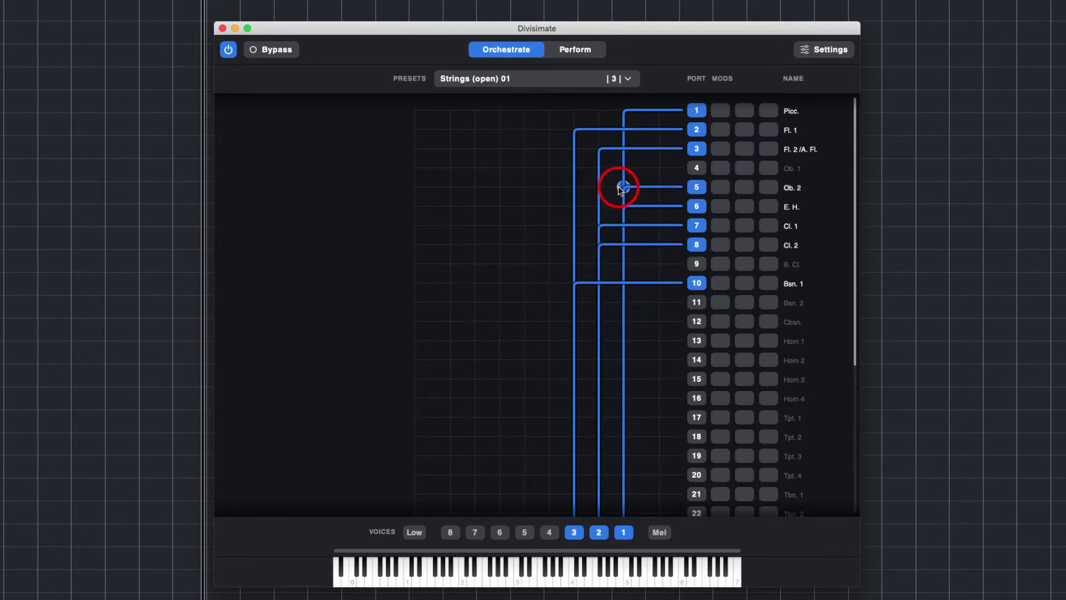
Step: Add +12 semitone transposers to the Ob. 2 and Picc. ports
click(714, 187)
click(689, 198)
click(537, 300)
click(614, 270)
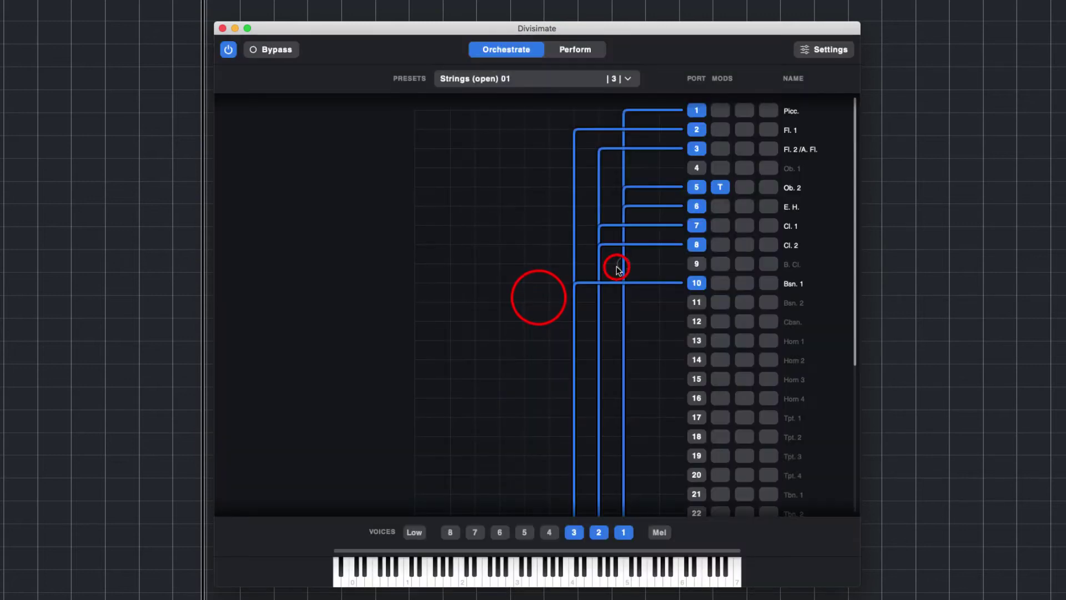
click(726, 110)
click(694, 119)
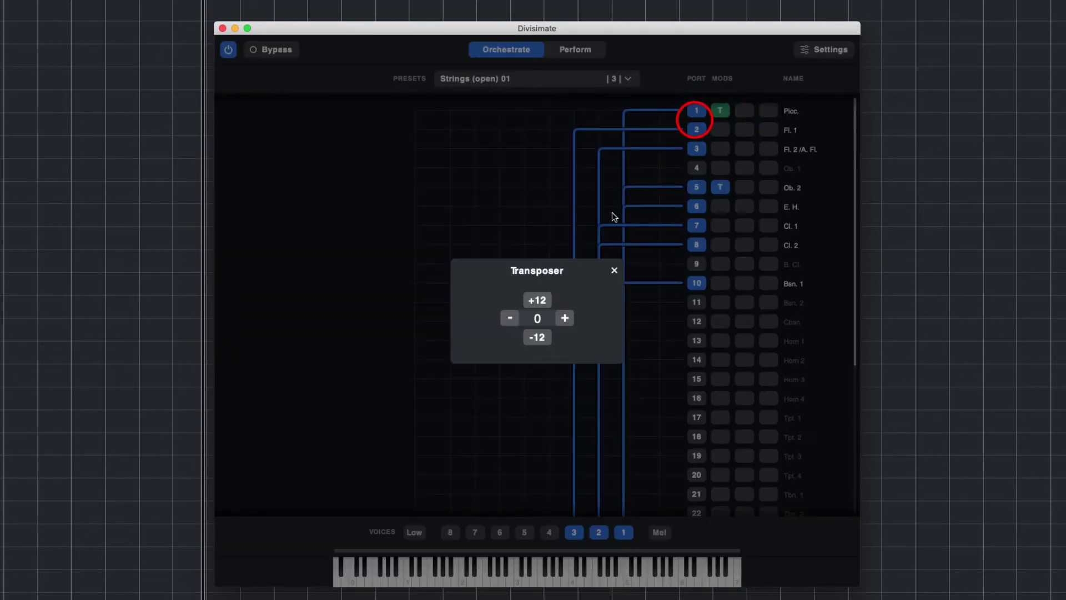
click(537, 300)
click(614, 270)
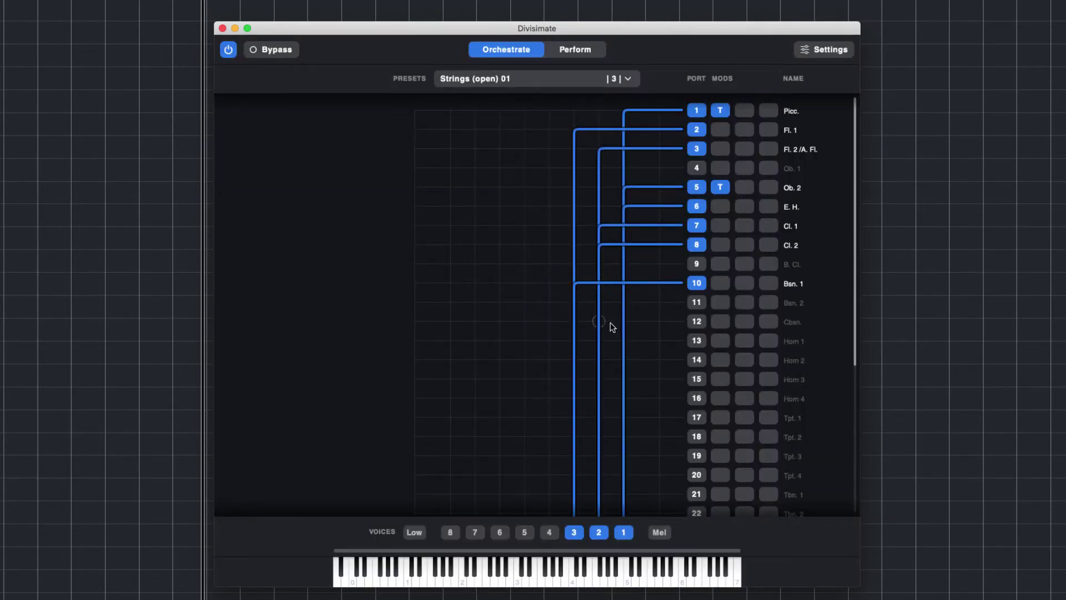
Step: Also route the lowest voice to Cbsn. with a -12 semitone transposer
click(578, 323)
click(726, 326)
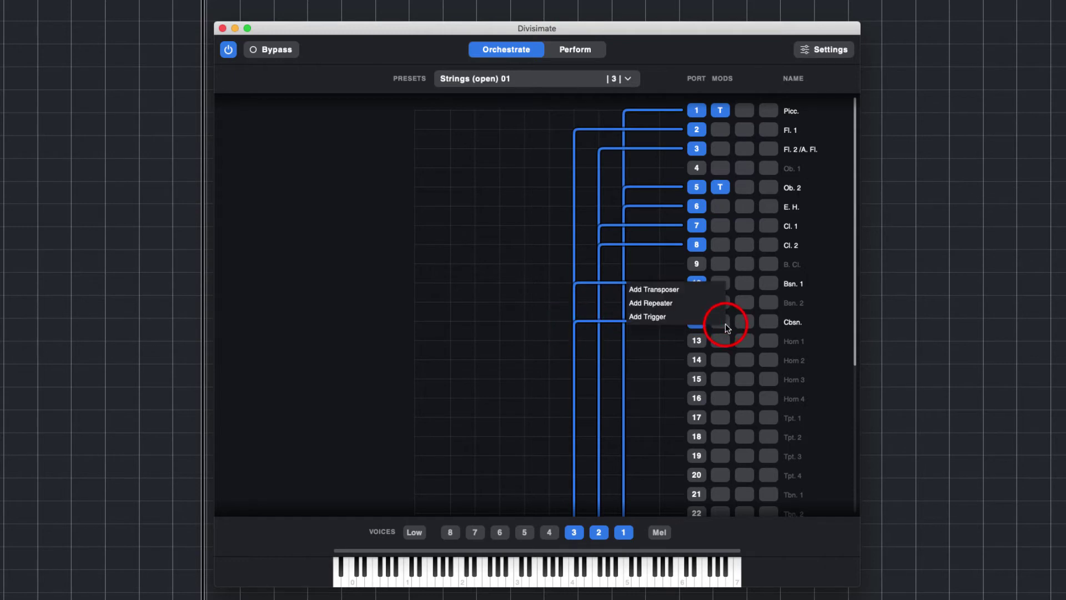
click(678, 290)
click(538, 337)
click(615, 270)
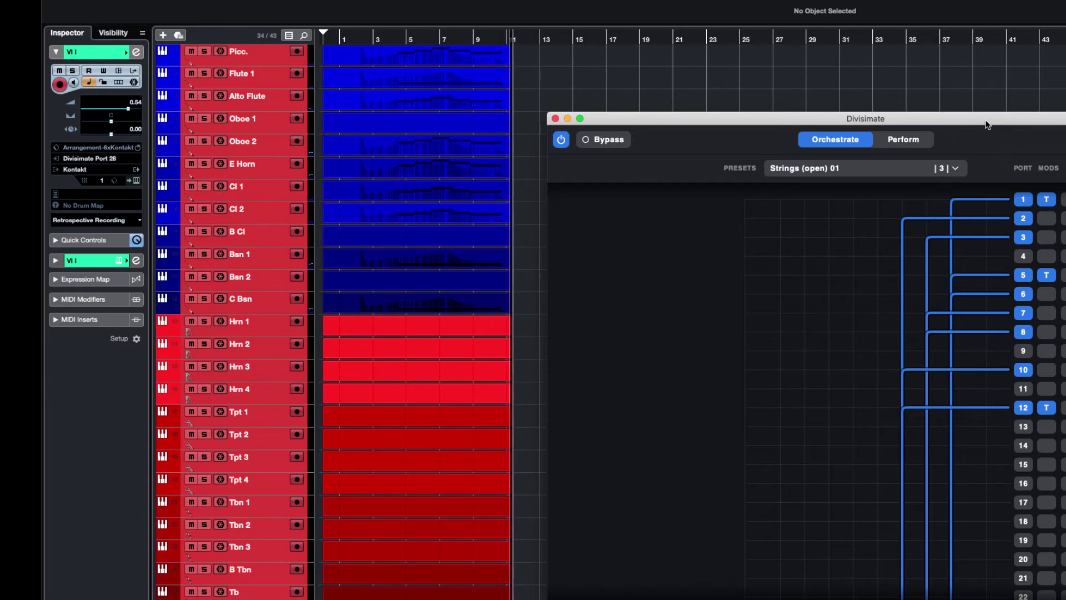
Step: Stop the recording so the new woodwind and brass parts are kept
key(space)
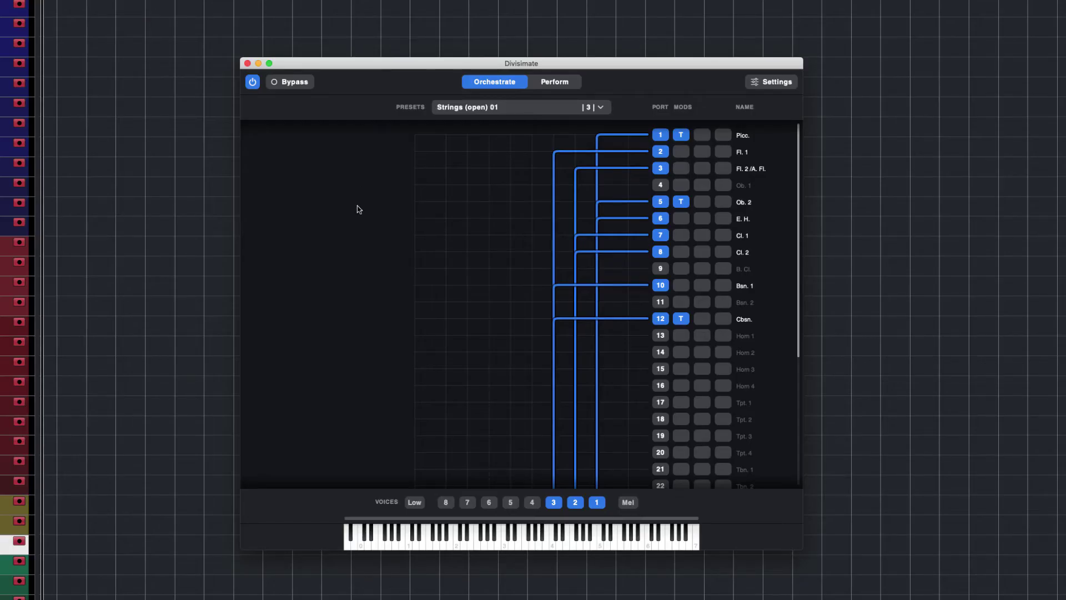
Step: Load Brass Choir 03.xml from the Orchestra > Brass preset folder
click(479, 107)
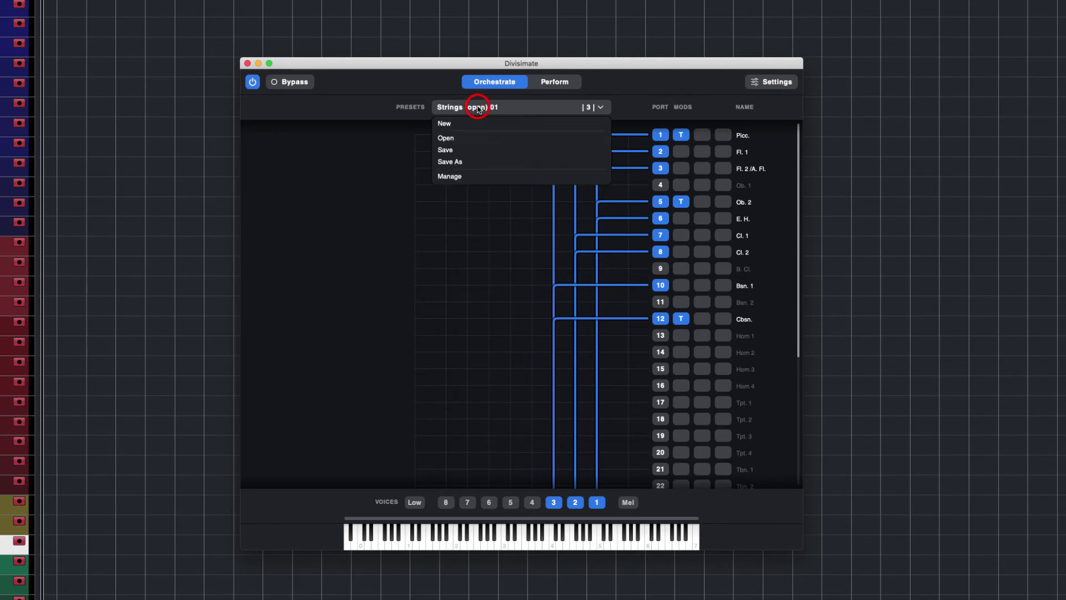
click(464, 138)
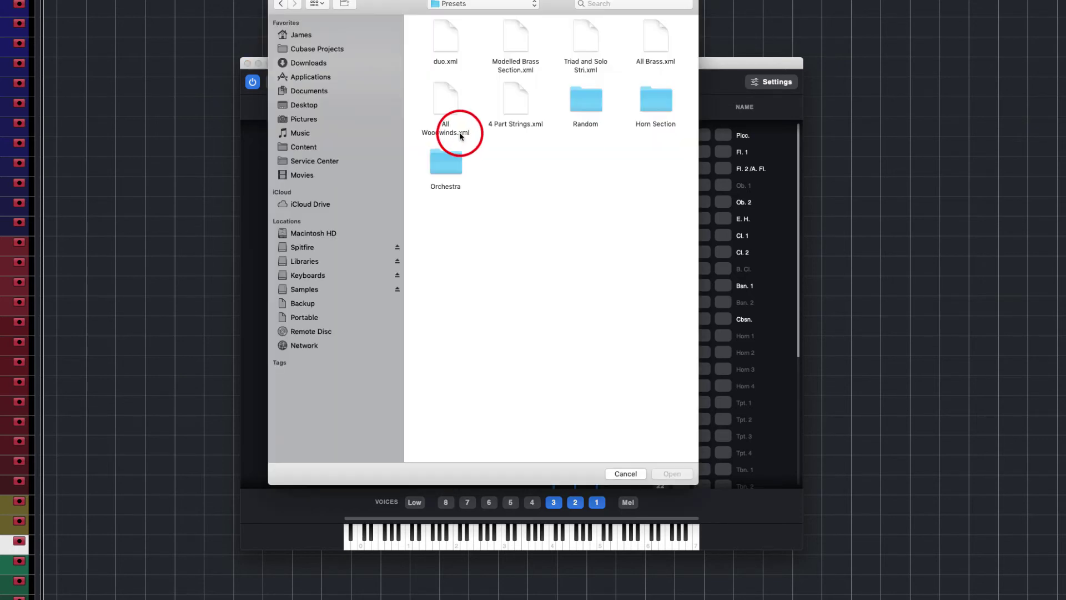
double_click(431, 163)
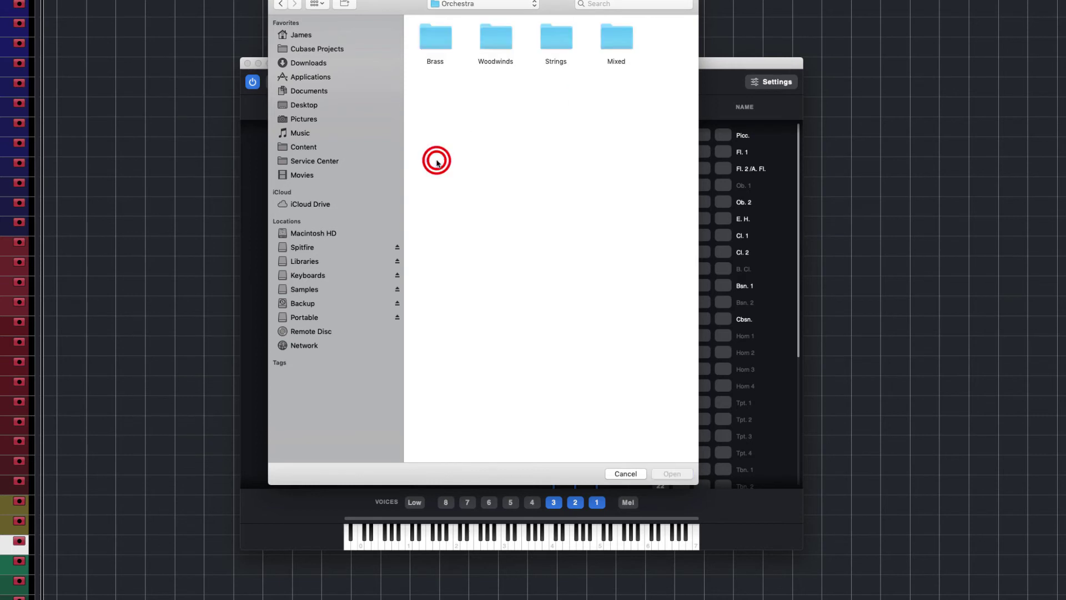
double_click(428, 37)
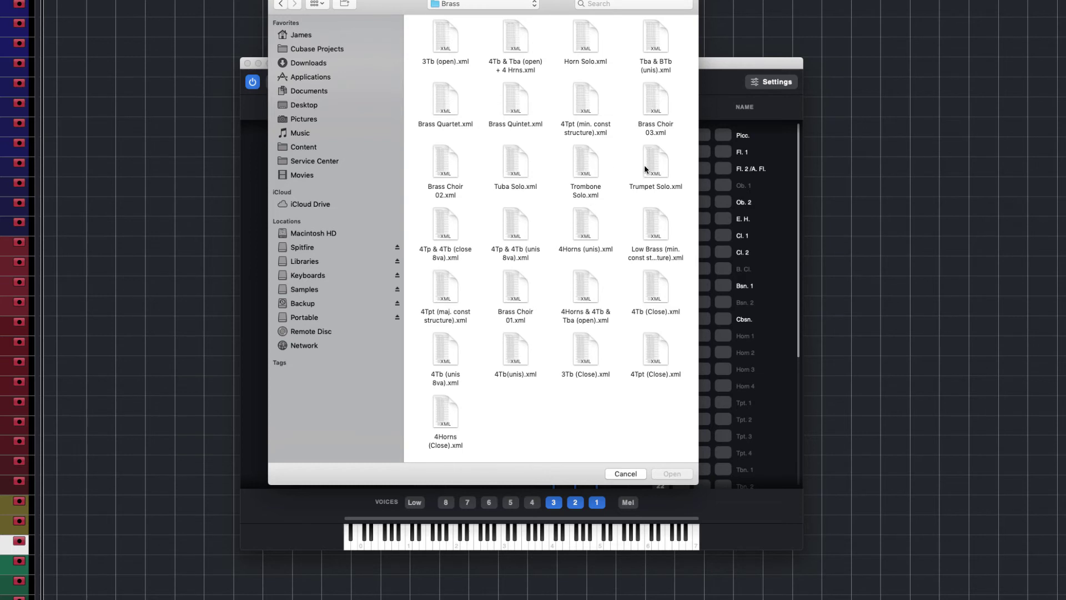
click(658, 100)
double_click(657, 101)
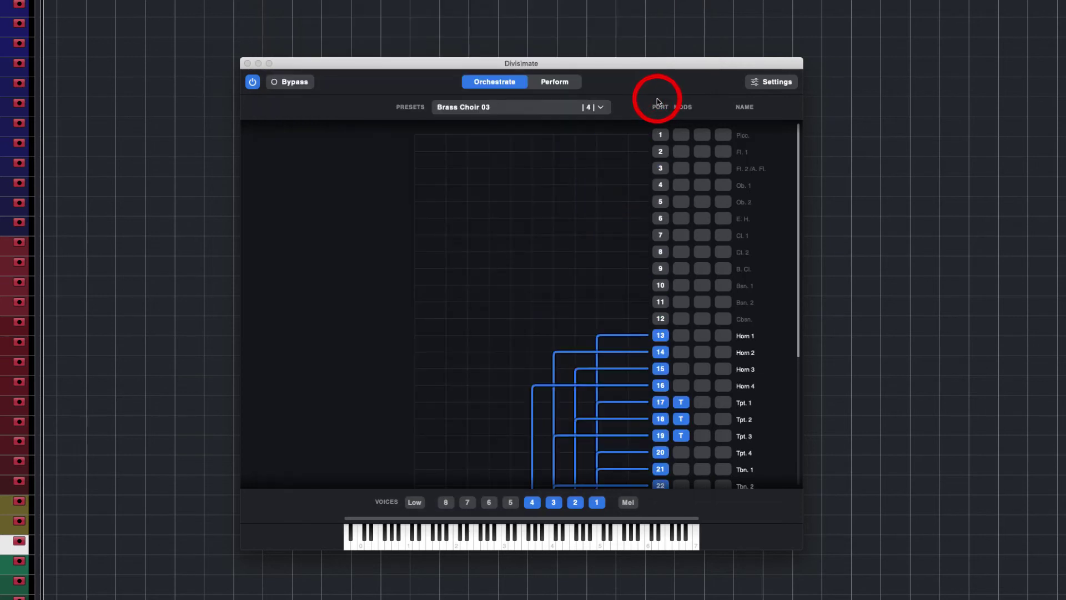
scroll(577, 216, down, 5)
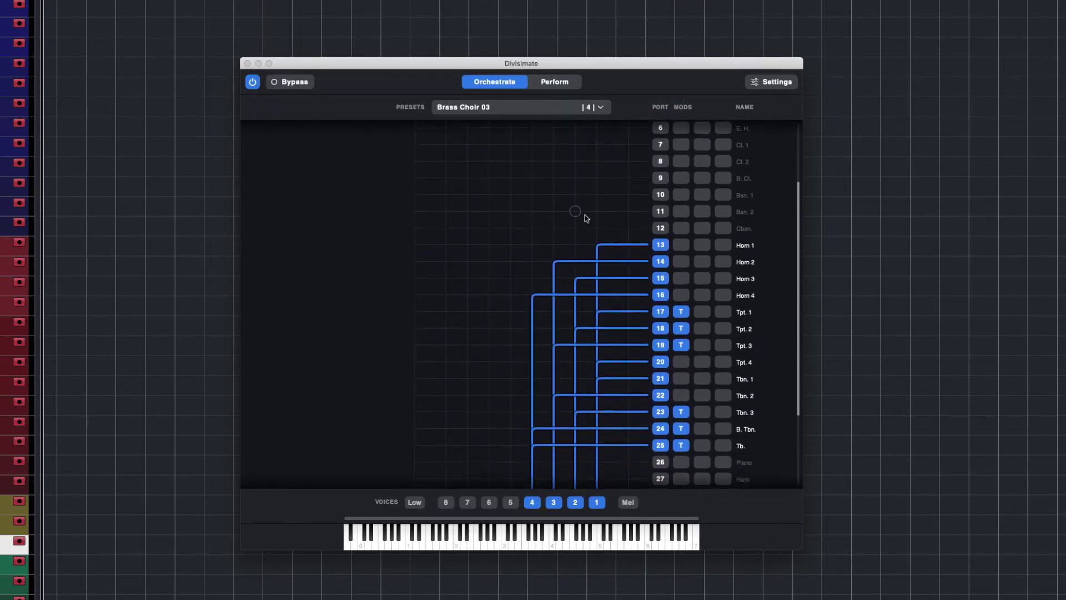
scroll(584, 217, down, 3)
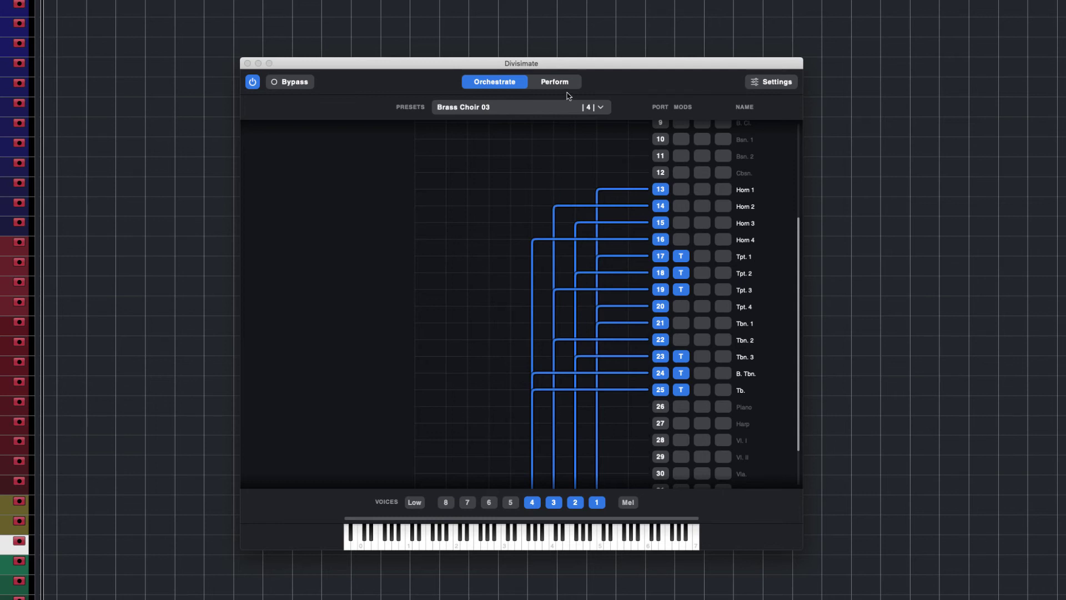
Step: On the Perform grid, activate Strings (open) 01, then WW Choir 01
click(567, 88)
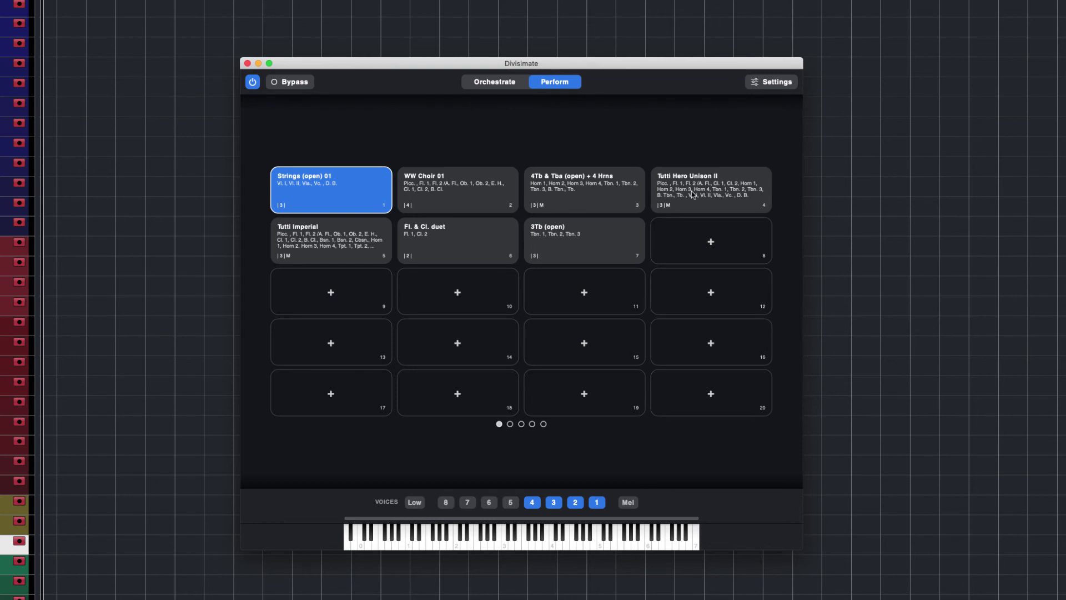
click(358, 185)
click(404, 187)
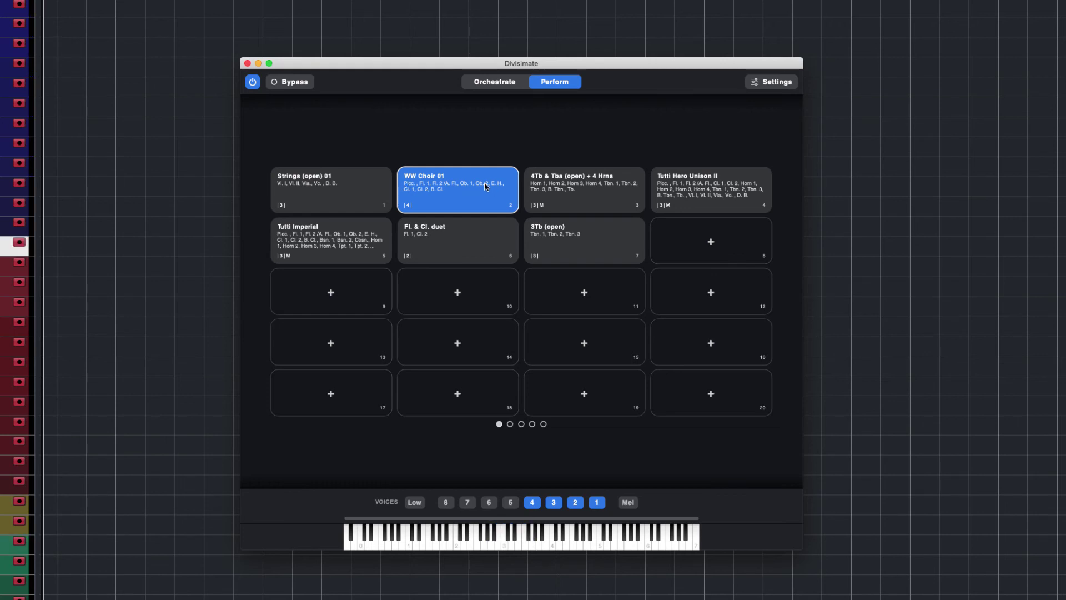
Step: Activate Fl. & Cl. duet, inspect its routing, then switch to 3Tb (open)
click(459, 236)
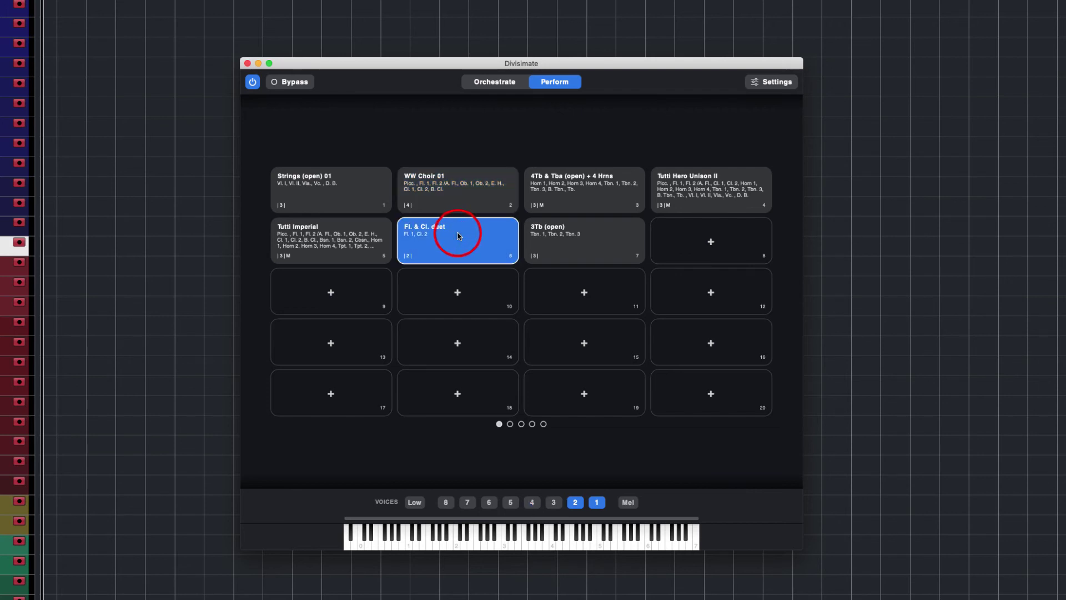
click(508, 83)
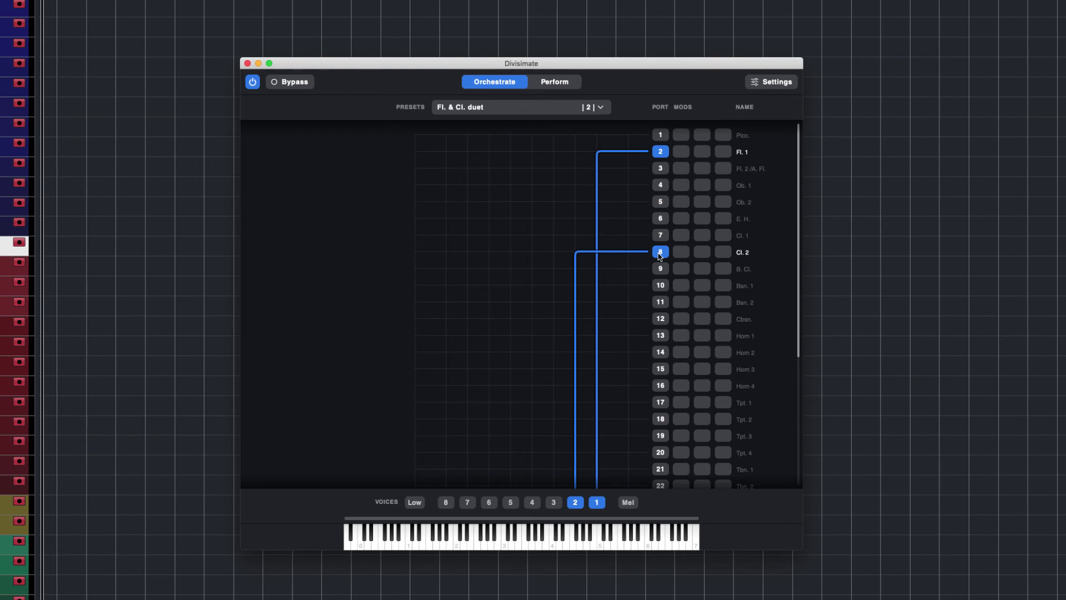
click(544, 83)
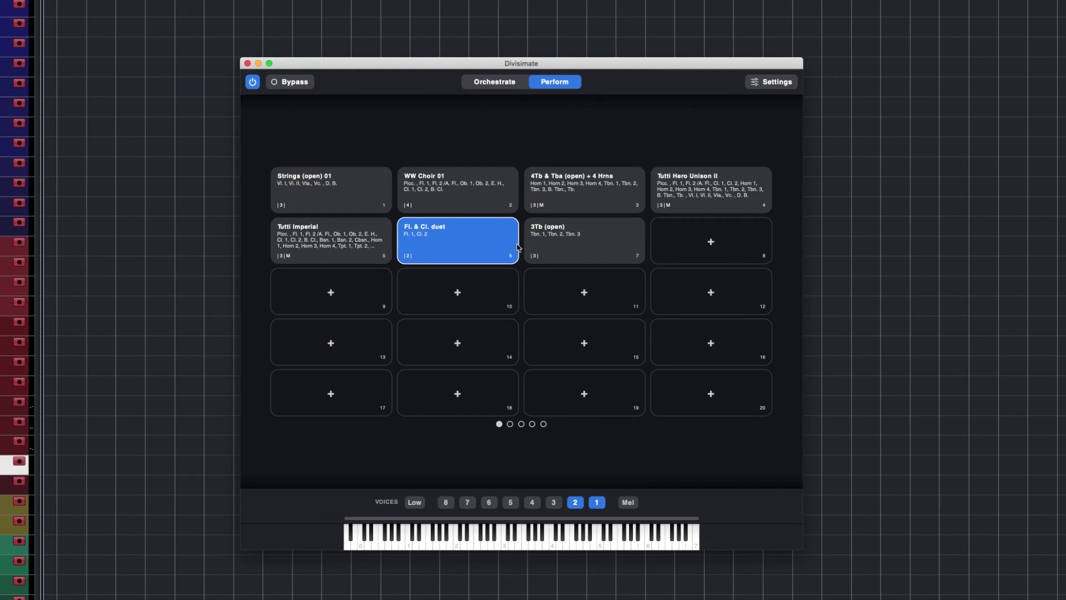
click(582, 241)
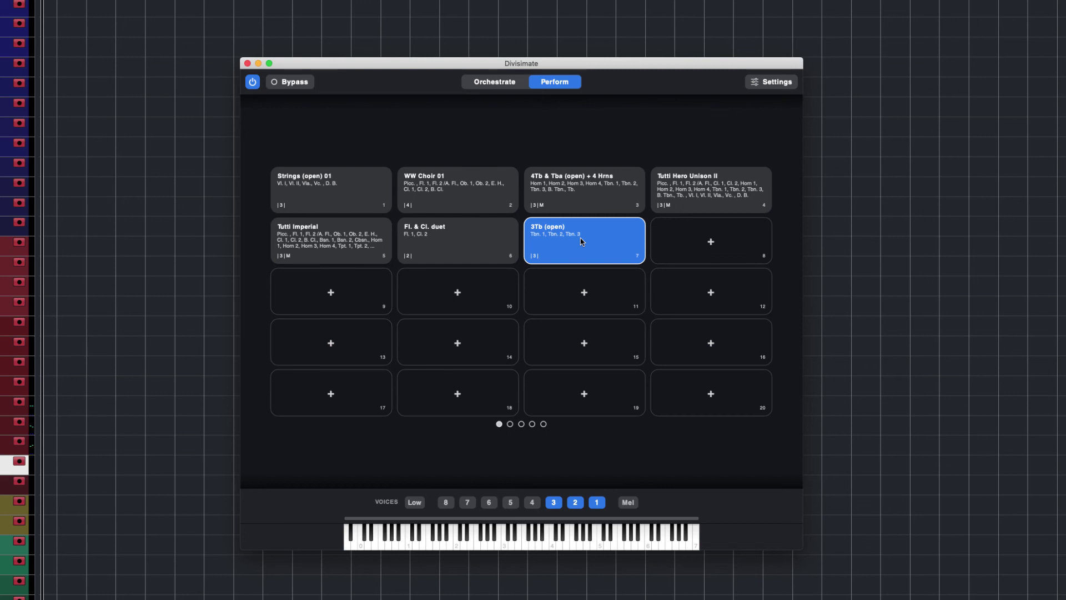
Step: Load Tutti Hero Unison II and review its ports: melody doubling winds, horns, strings; voices 1–3 trombones
click(691, 190)
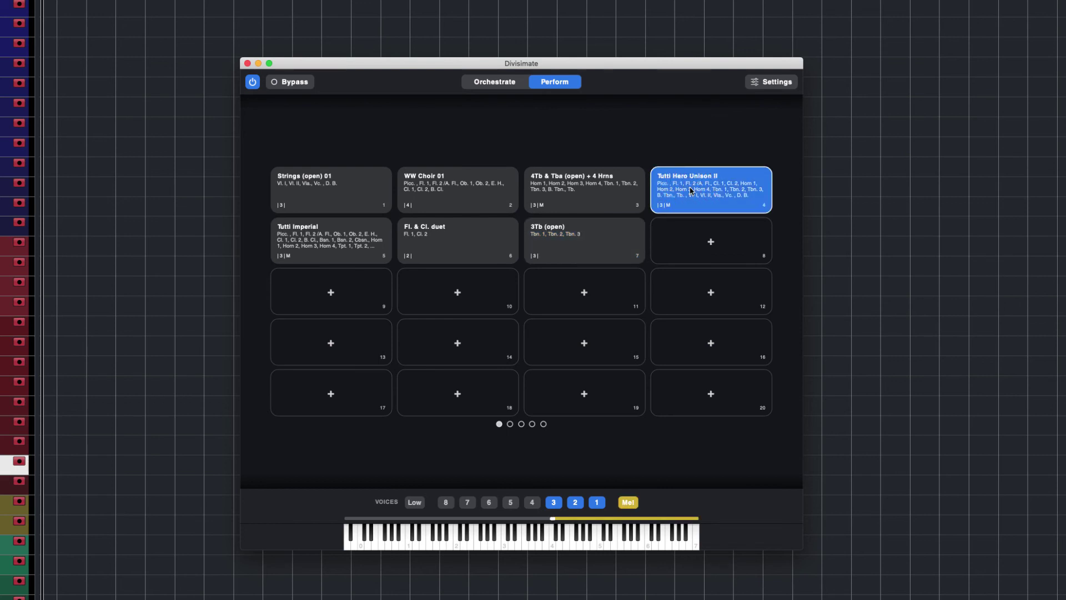
click(496, 83)
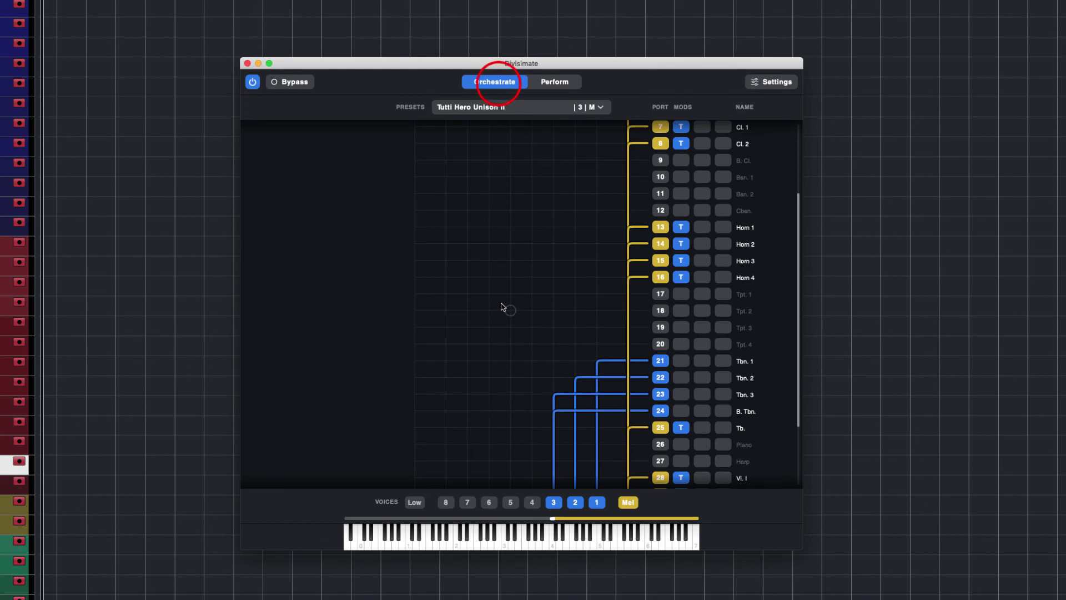
scroll(502, 306, down, 3)
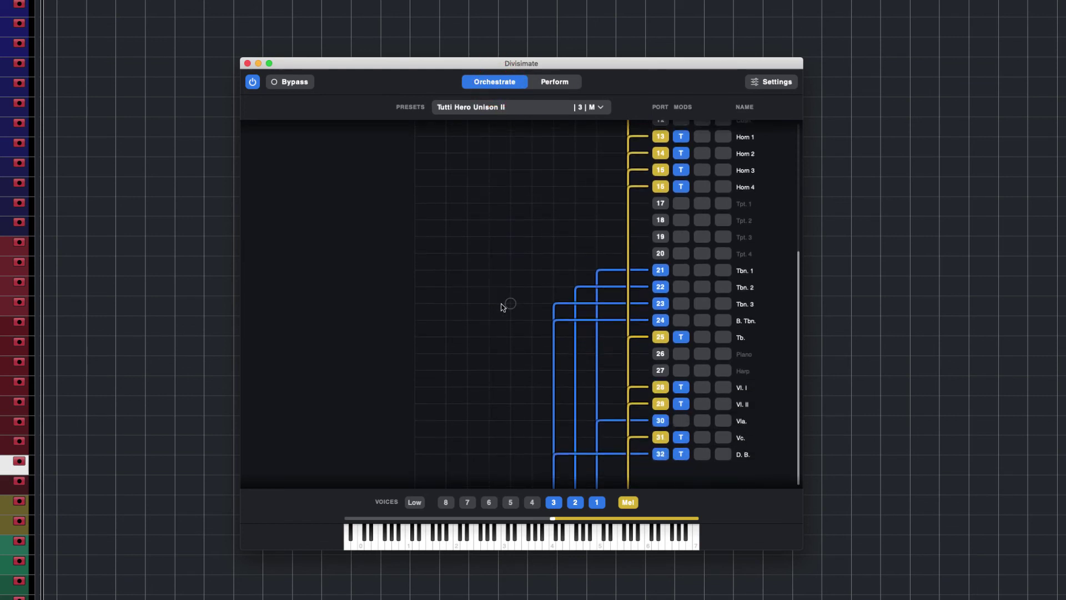
scroll(595, 289, up, 5)
scroll(595, 288, up, 2)
scroll(594, 288, down, 6)
scroll(567, 381, up, 4)
scroll(568, 379, up, 1)
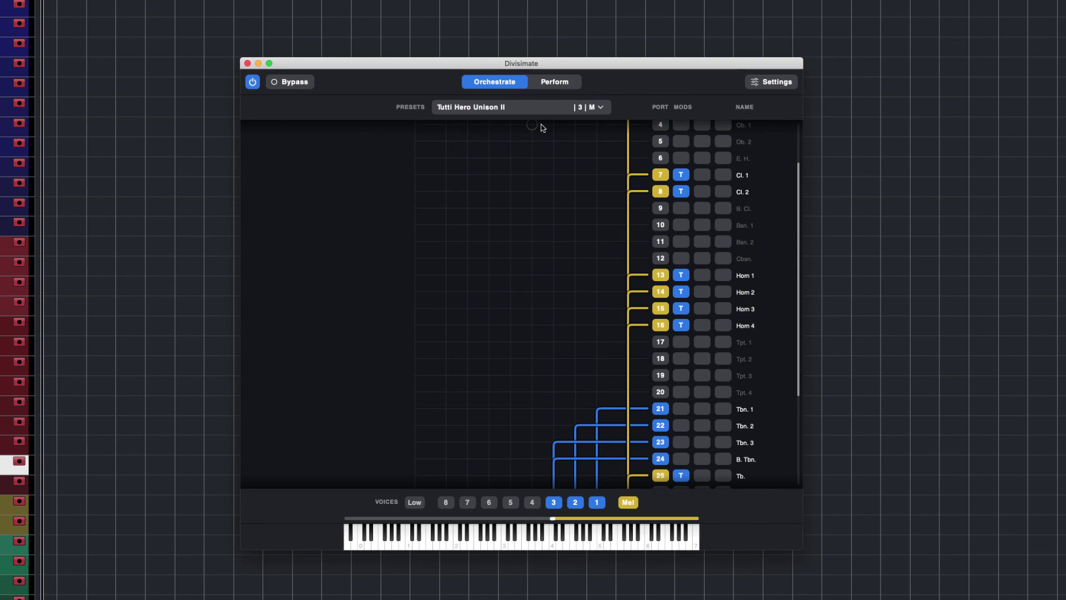
click(551, 83)
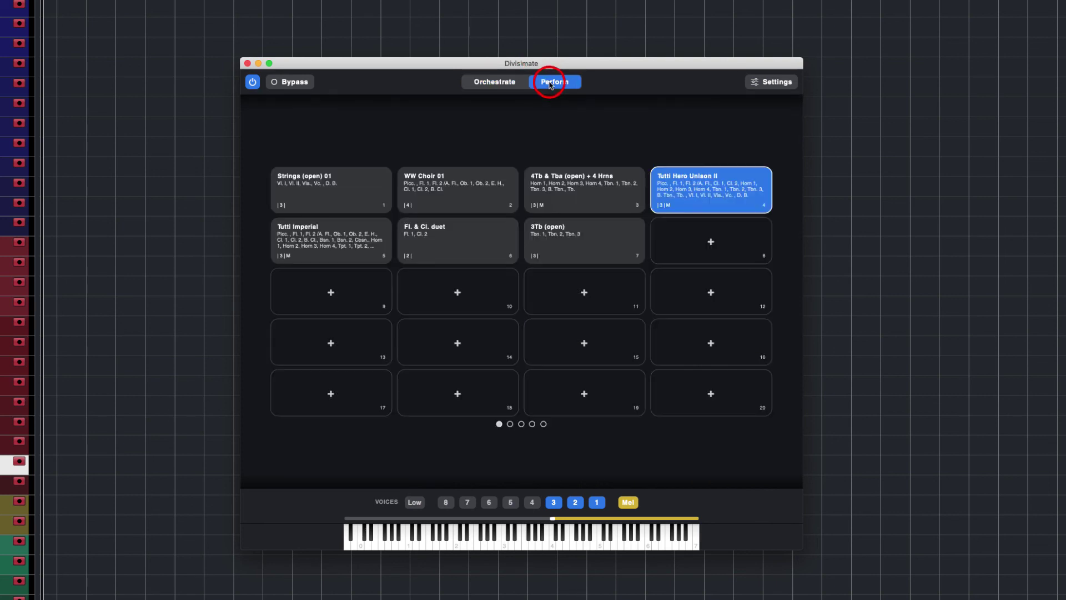
click(508, 84)
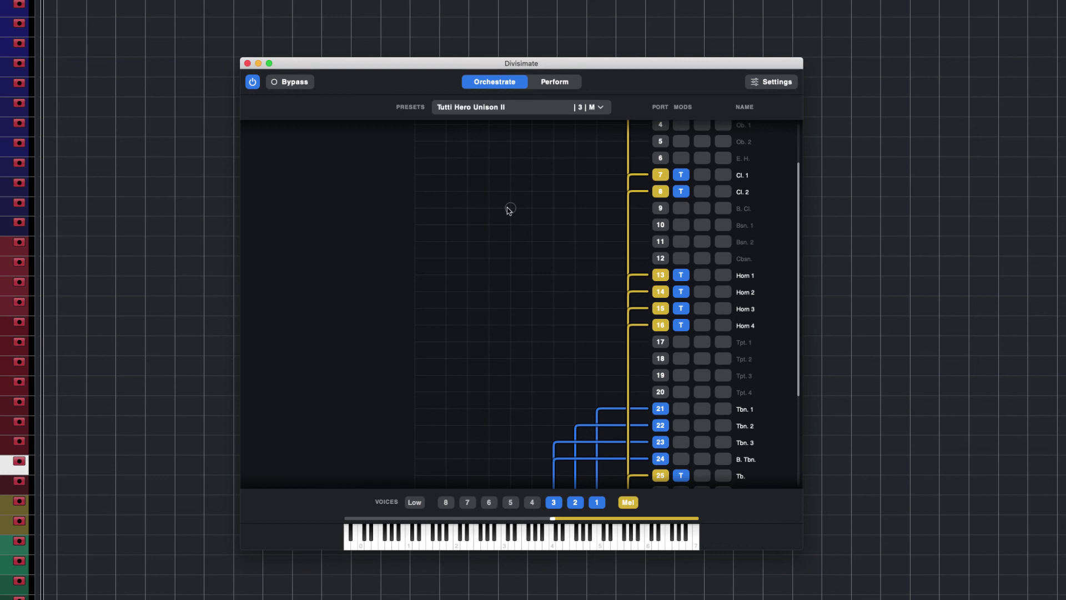
Step: Enable Divisimate's Bypass so it stops routing chord voices to the orchestral tracks
click(295, 83)
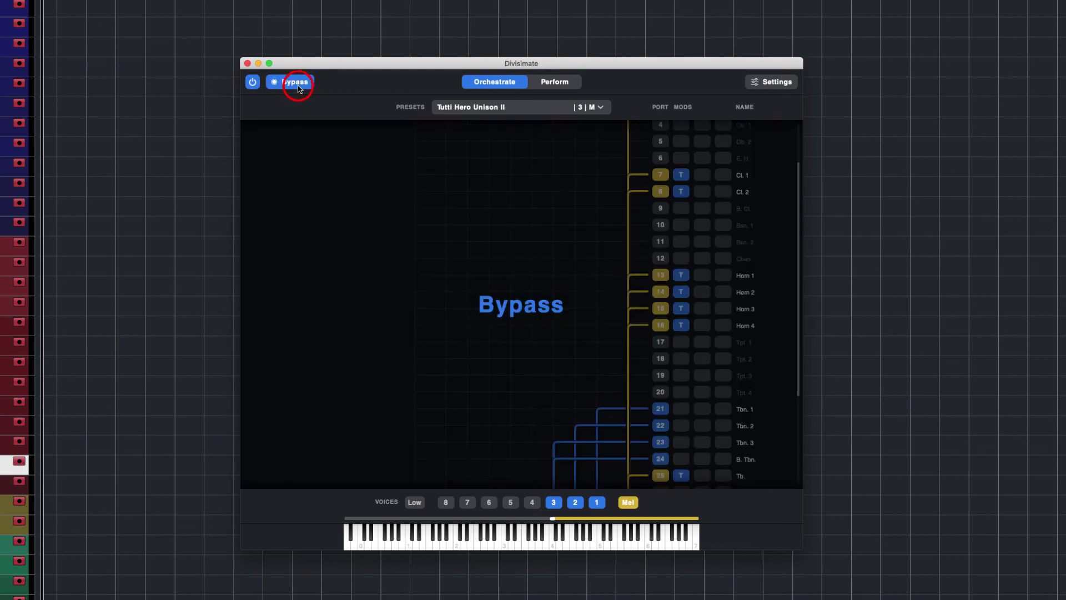